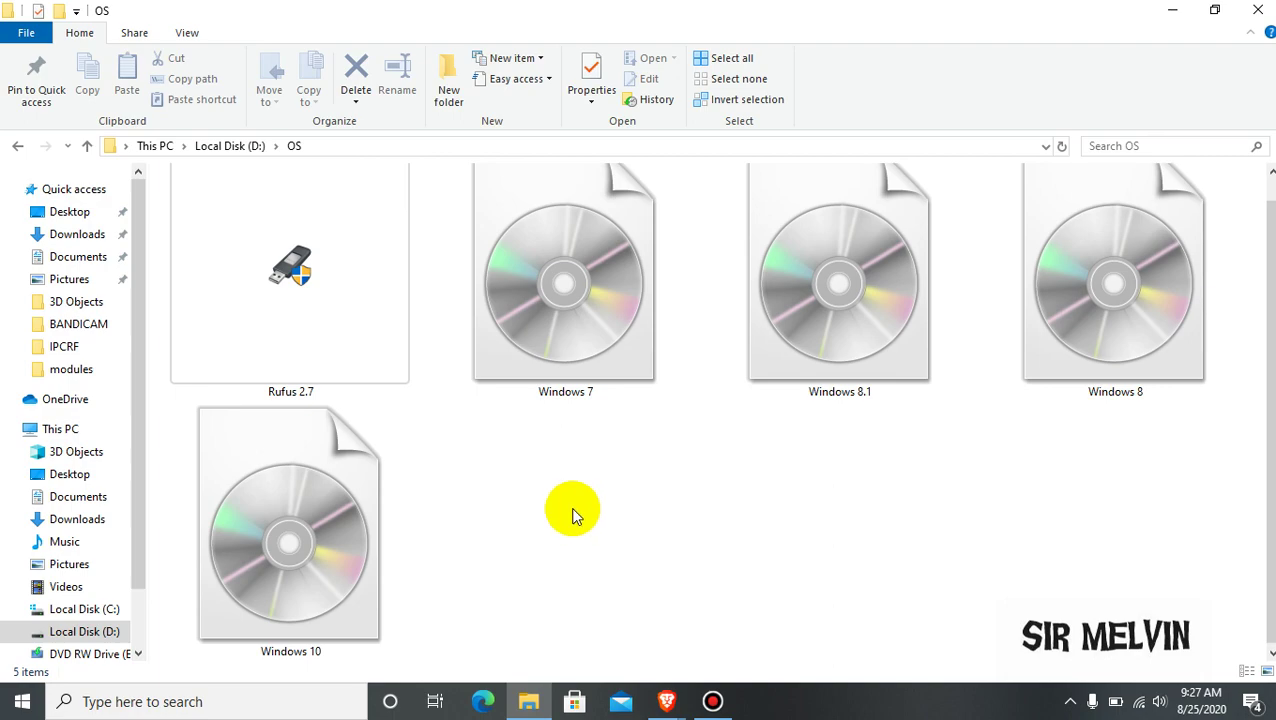
Minimize the OS folder window to get back to the desktop
double_click(298, 522)
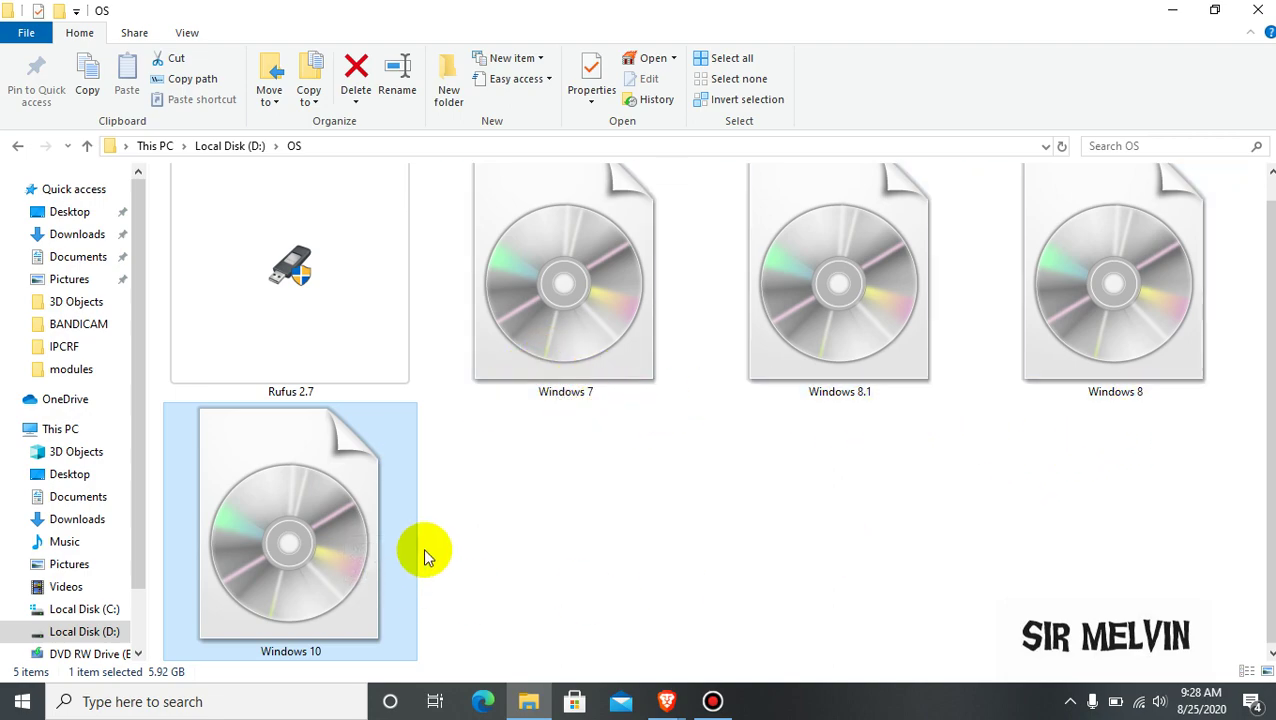
click(527, 490)
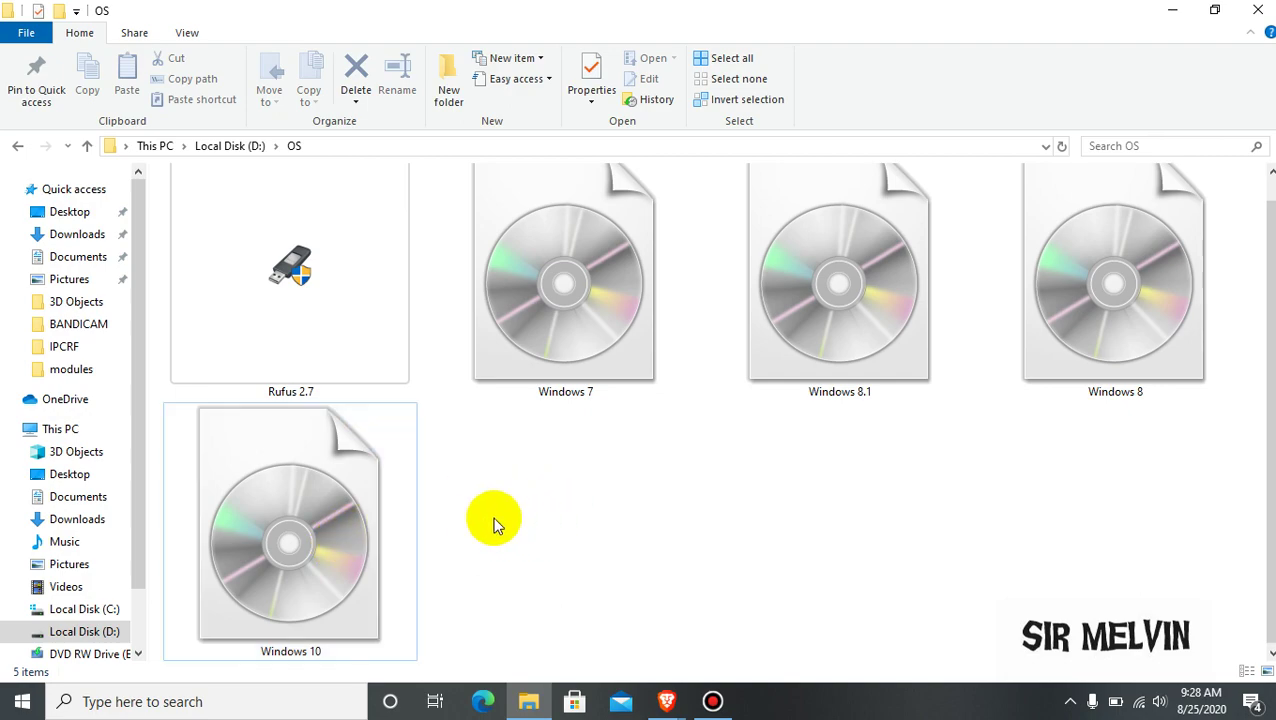
click(1170, 10)
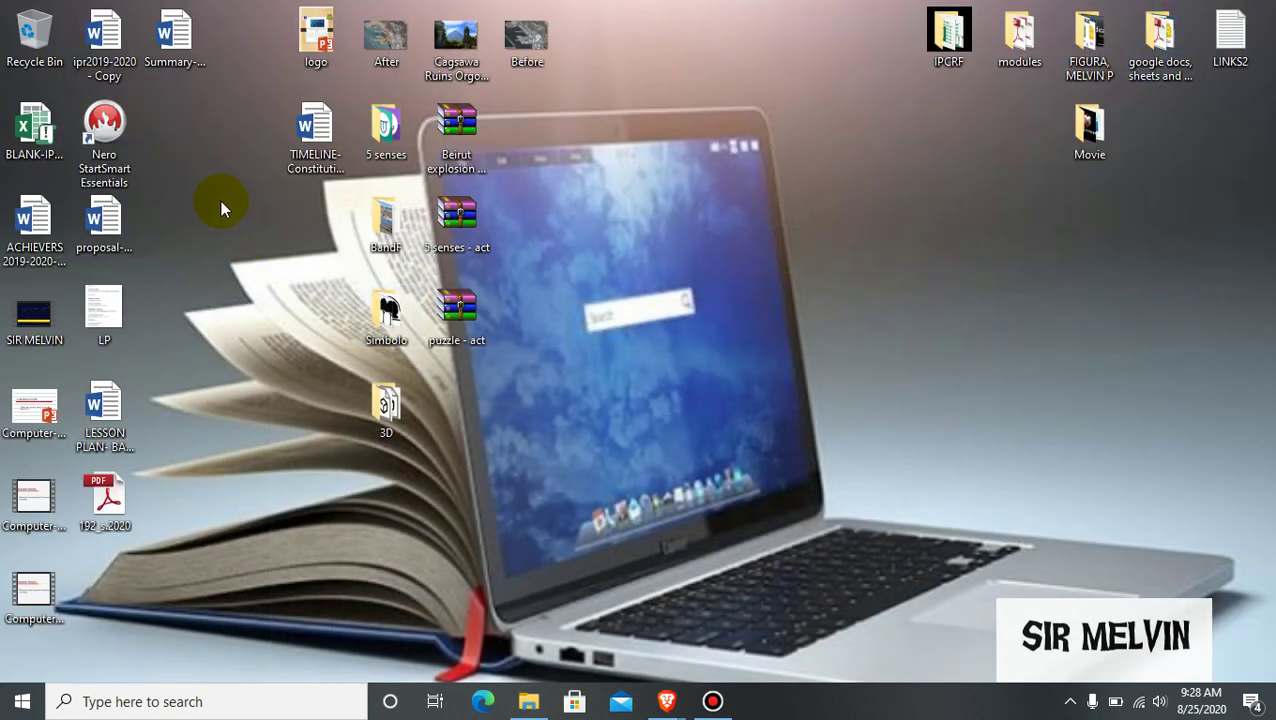
Launch Nero StartSmart Essentials from the desktop and postpone its product registration
click(128, 158)
click(698, 390)
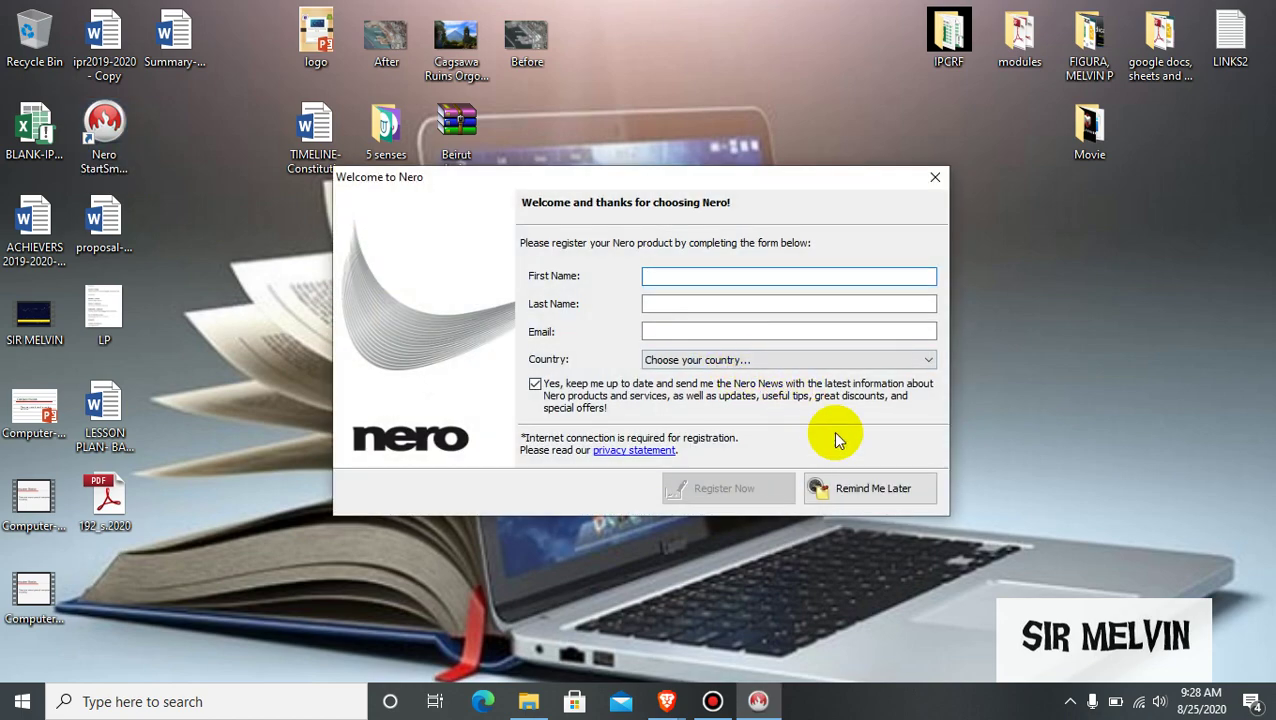
click(845, 487)
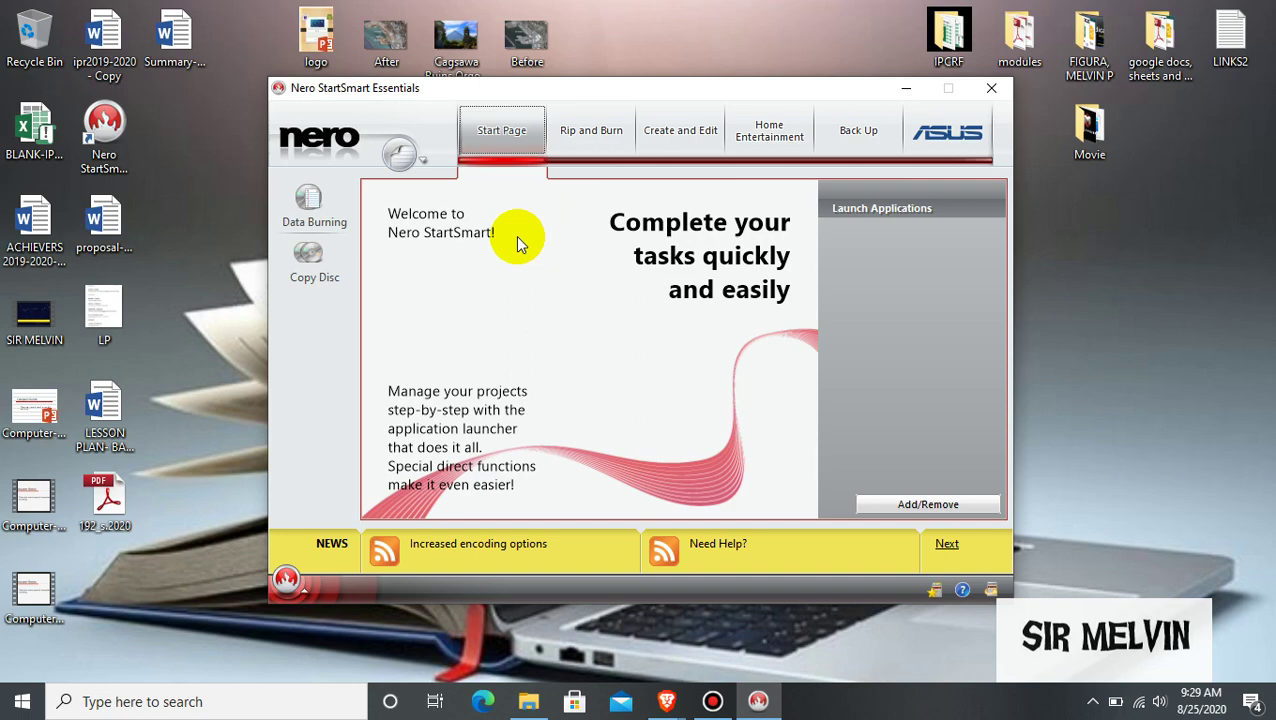
Start Burn Data Disc from the Rip and Burn applications and postpone the registration for Nero Express Essentials
click(593, 135)
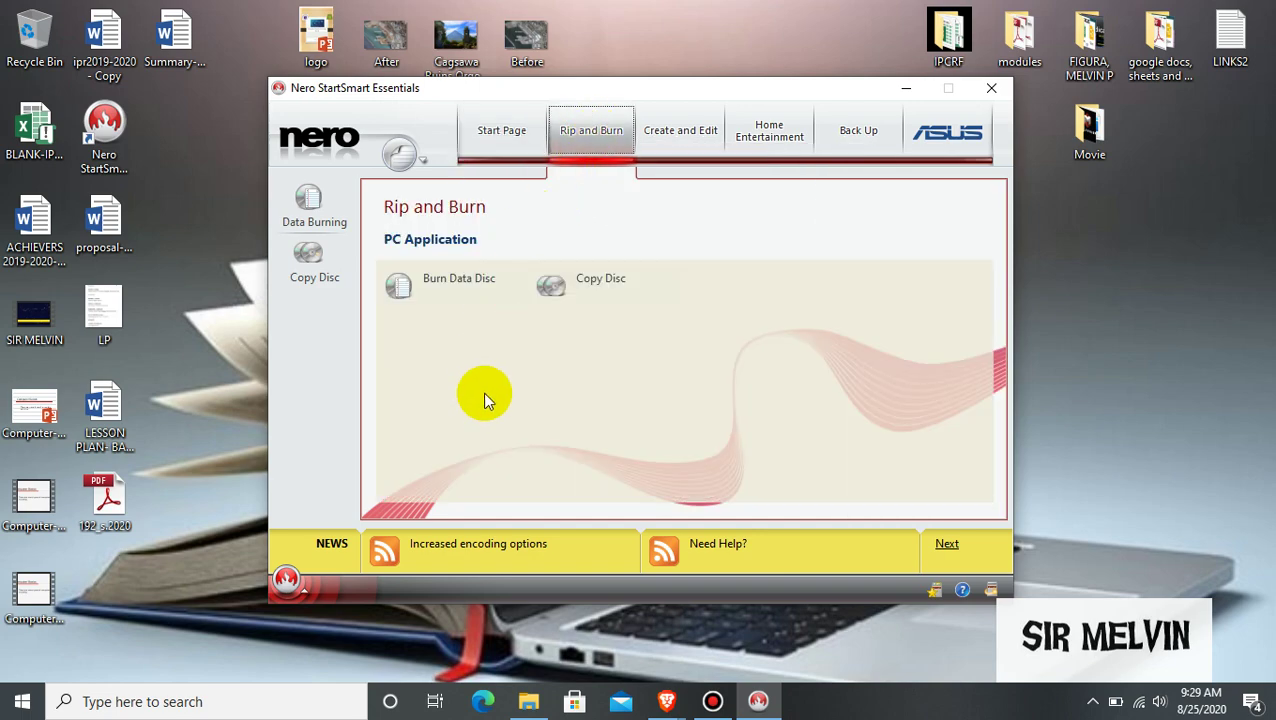
click(467, 281)
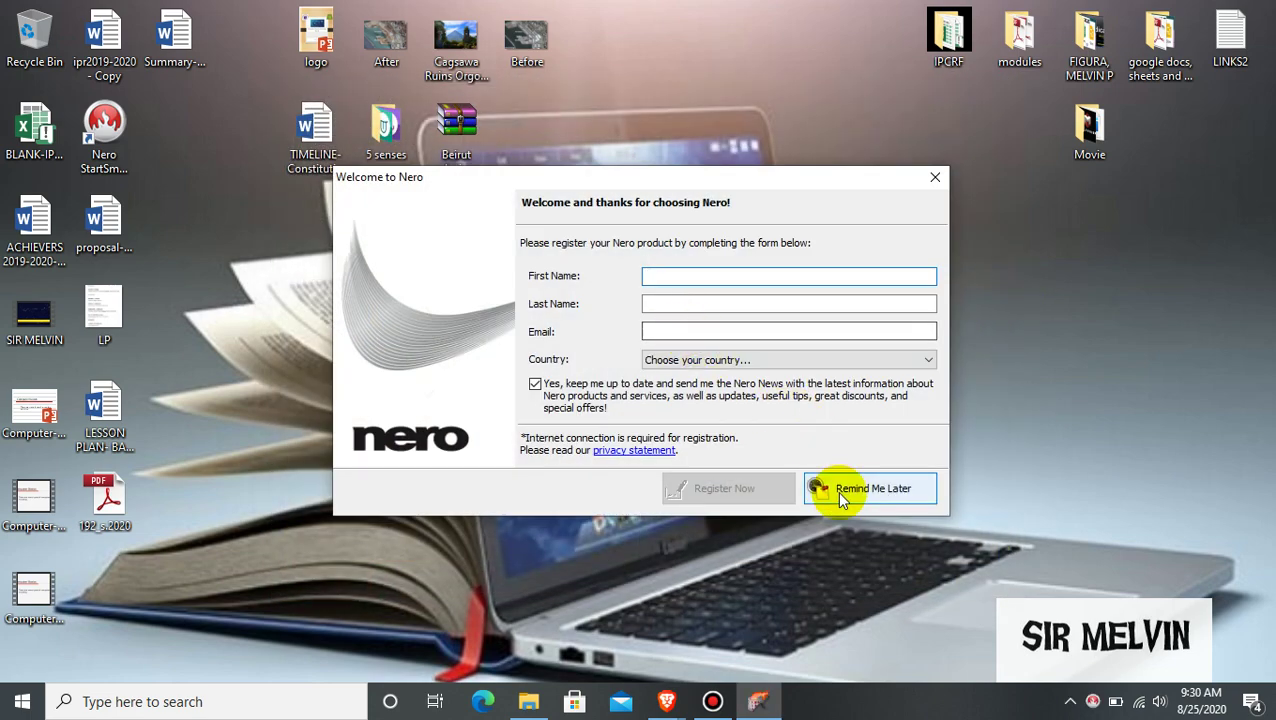
click(866, 500)
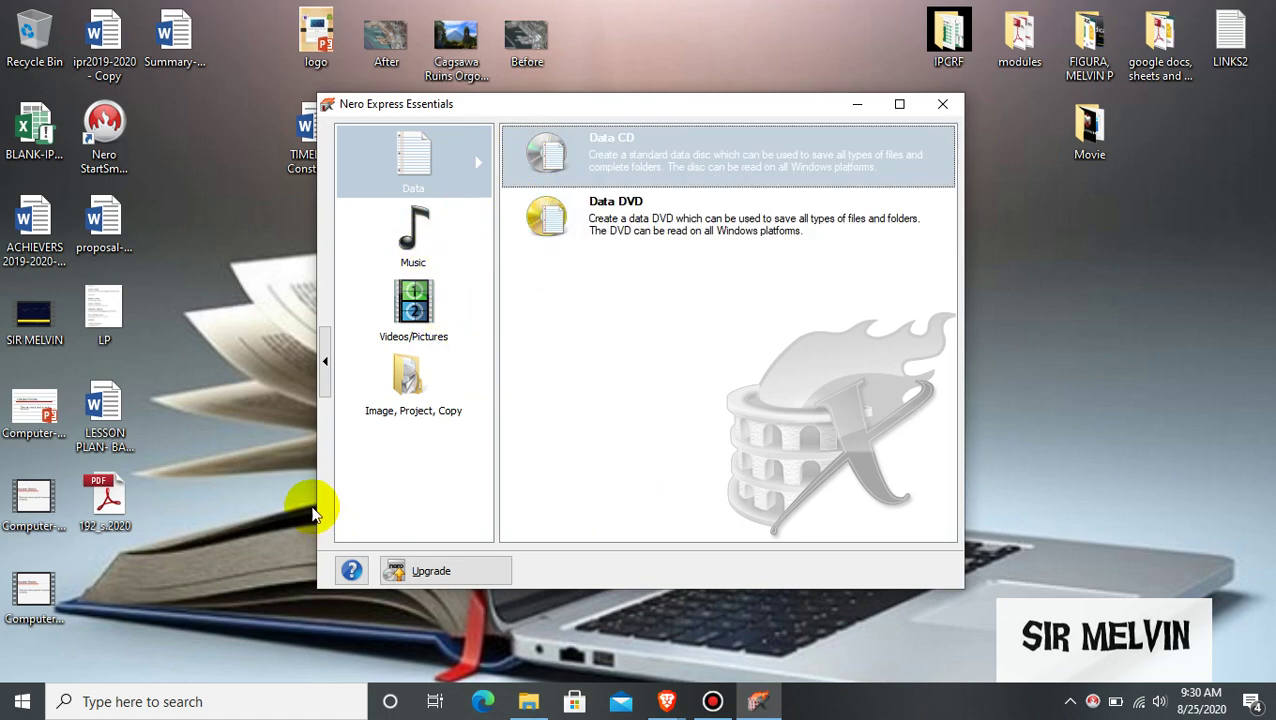
Choose to record a disc image or saved project and open the Windows 10 image from the OS folder on Local Disk (D:)
click(418, 392)
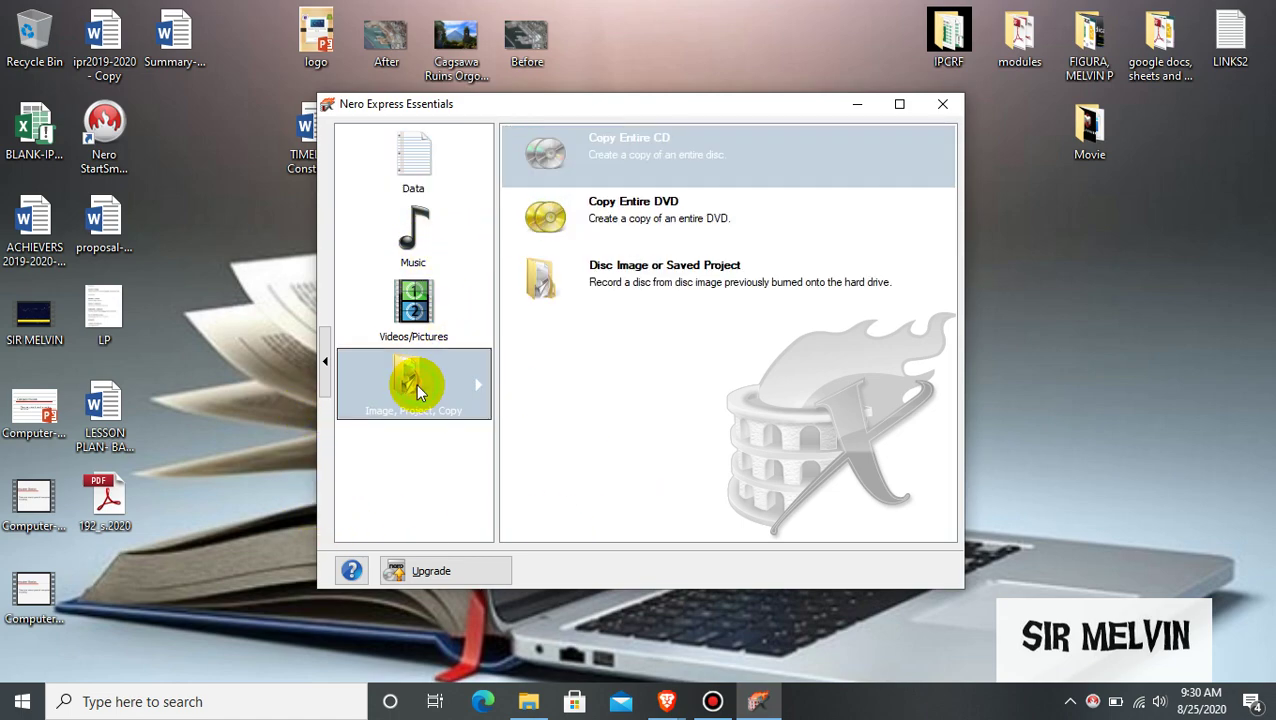
click(674, 285)
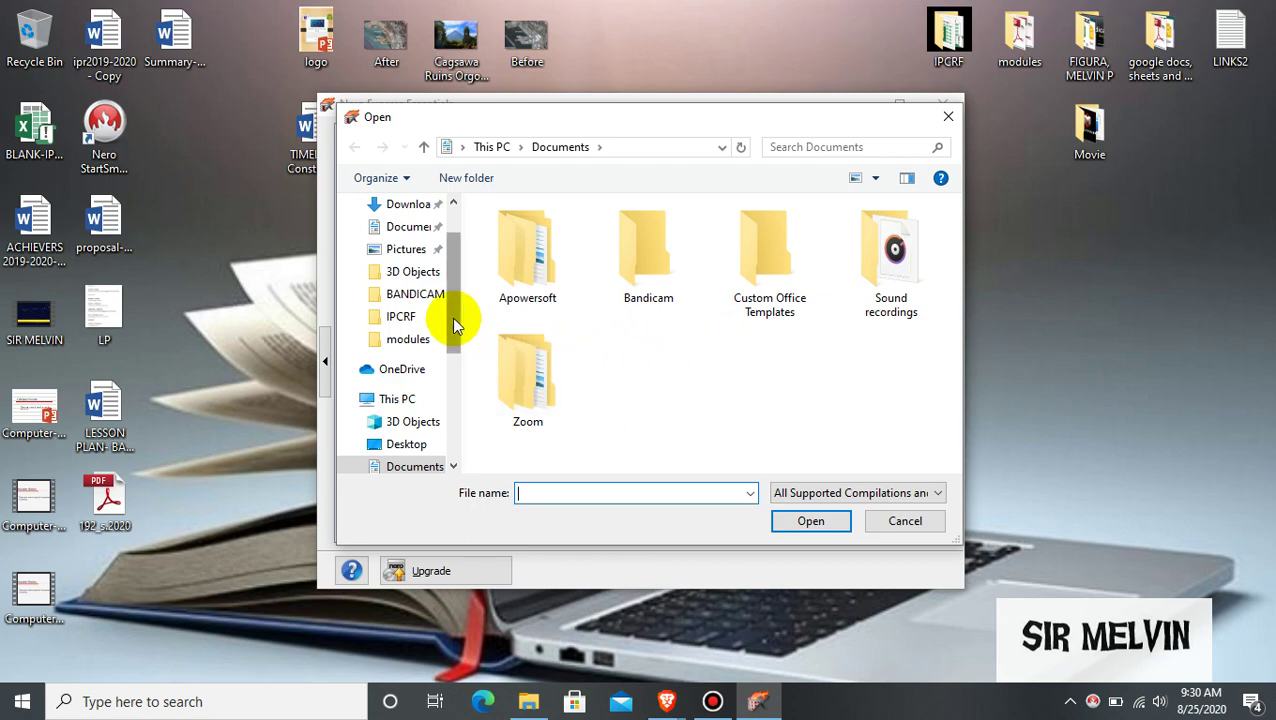
drag(453, 322, 455, 300)
scroll(452, 295, down, 1)
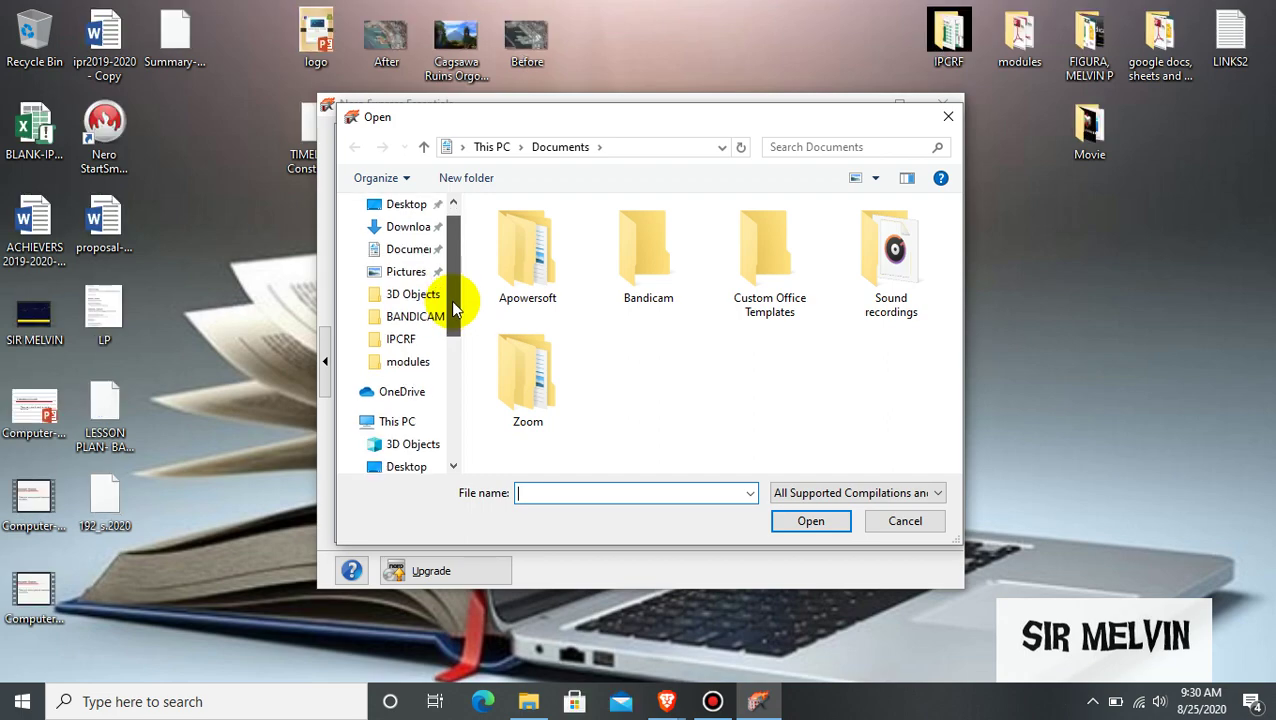
click(415, 425)
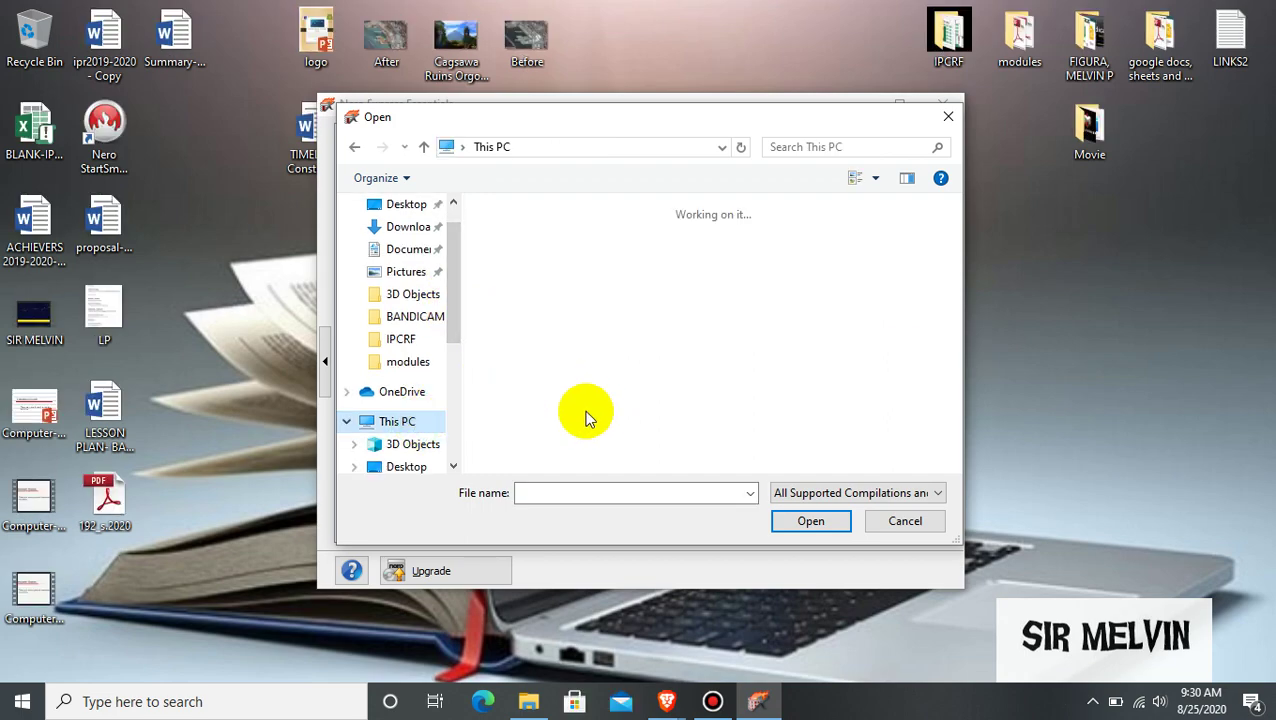
scroll(692, 432, down, 5)
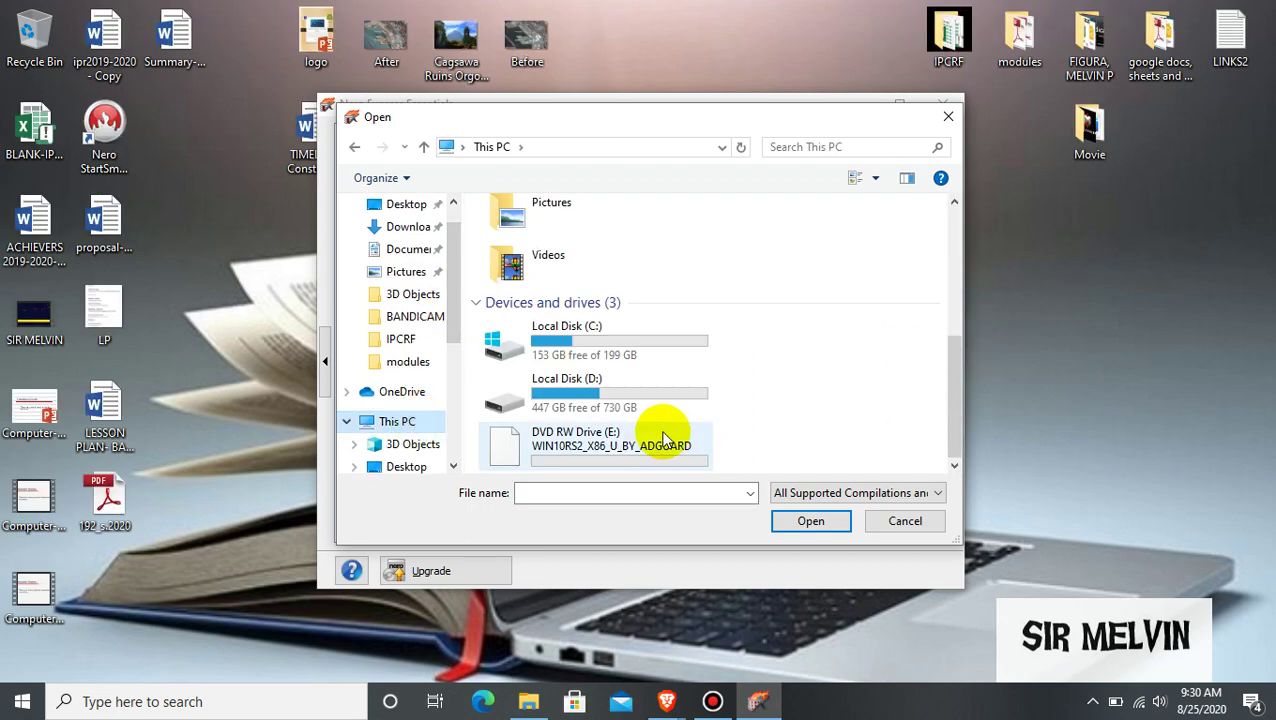
double_click(622, 398)
double_click(548, 312)
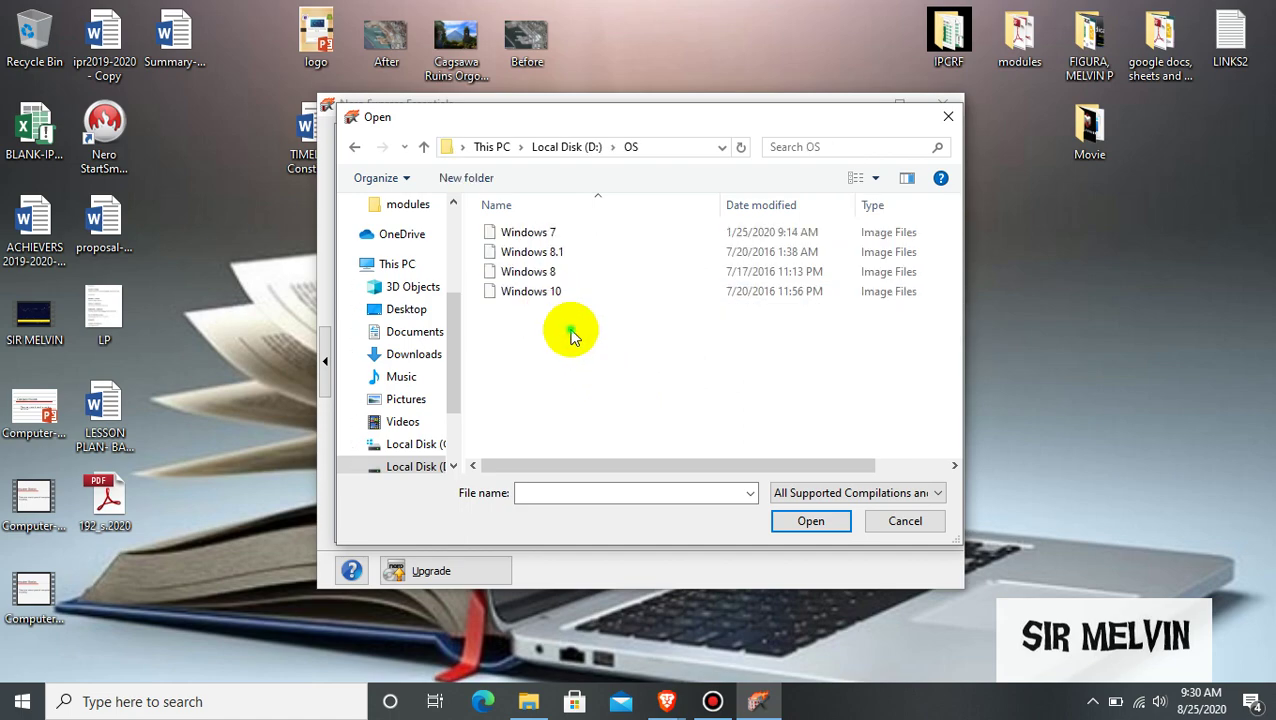
click(566, 292)
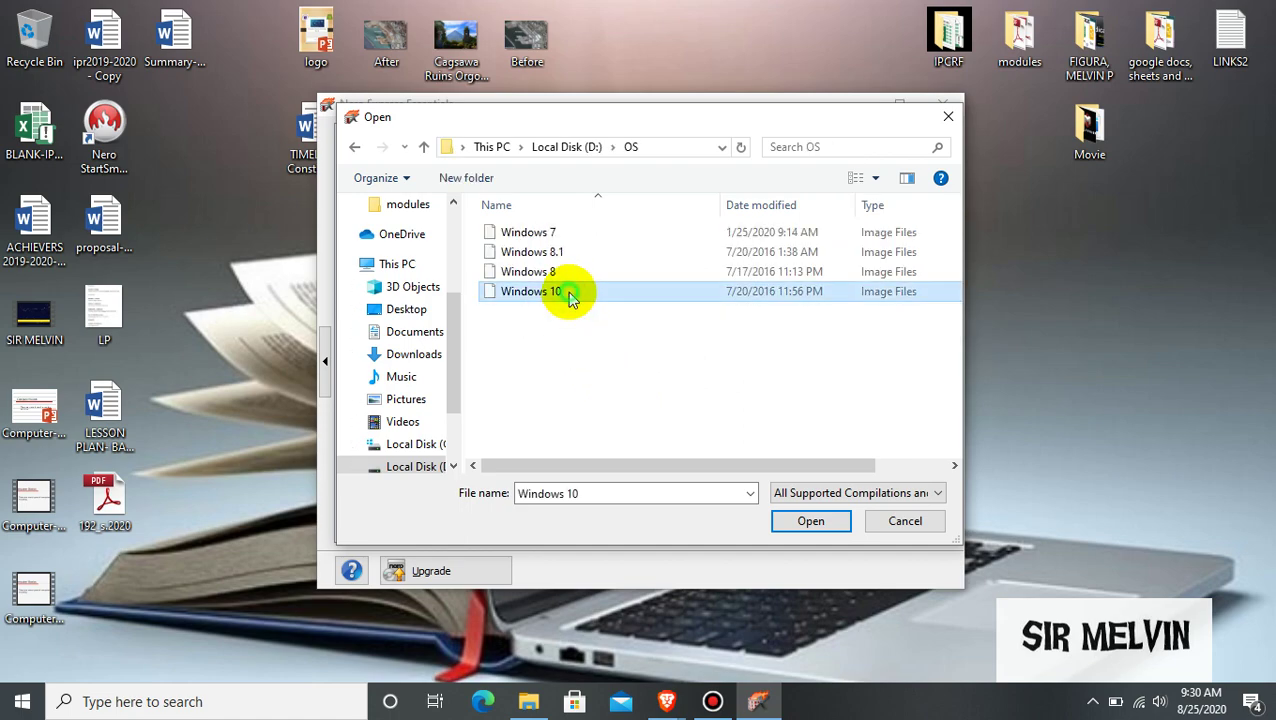
double_click(567, 291)
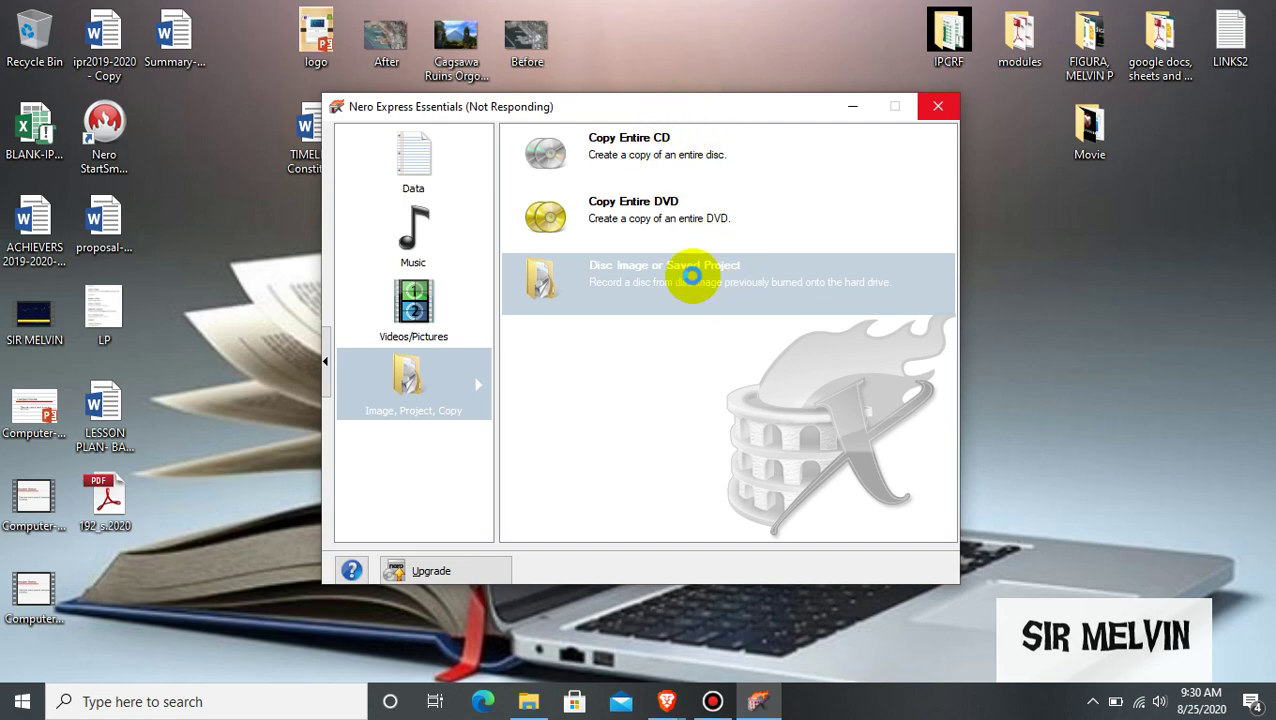
right_click(671, 51)
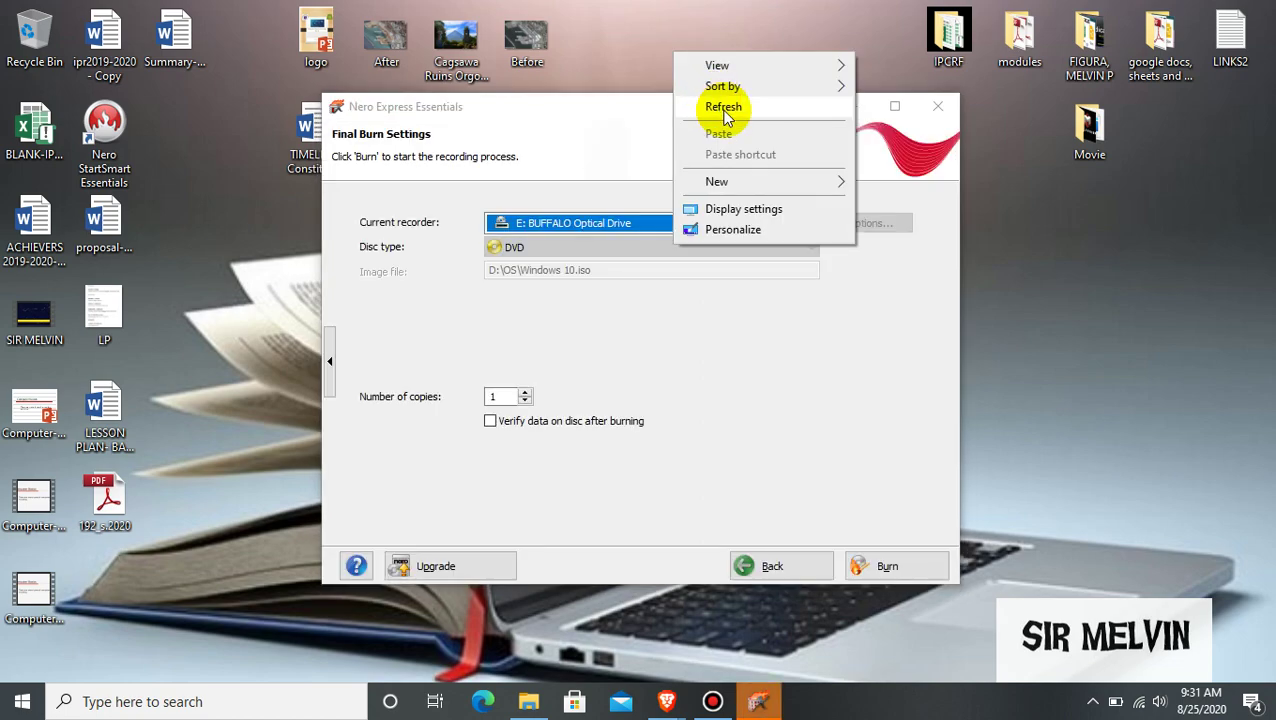
click(721, 112)
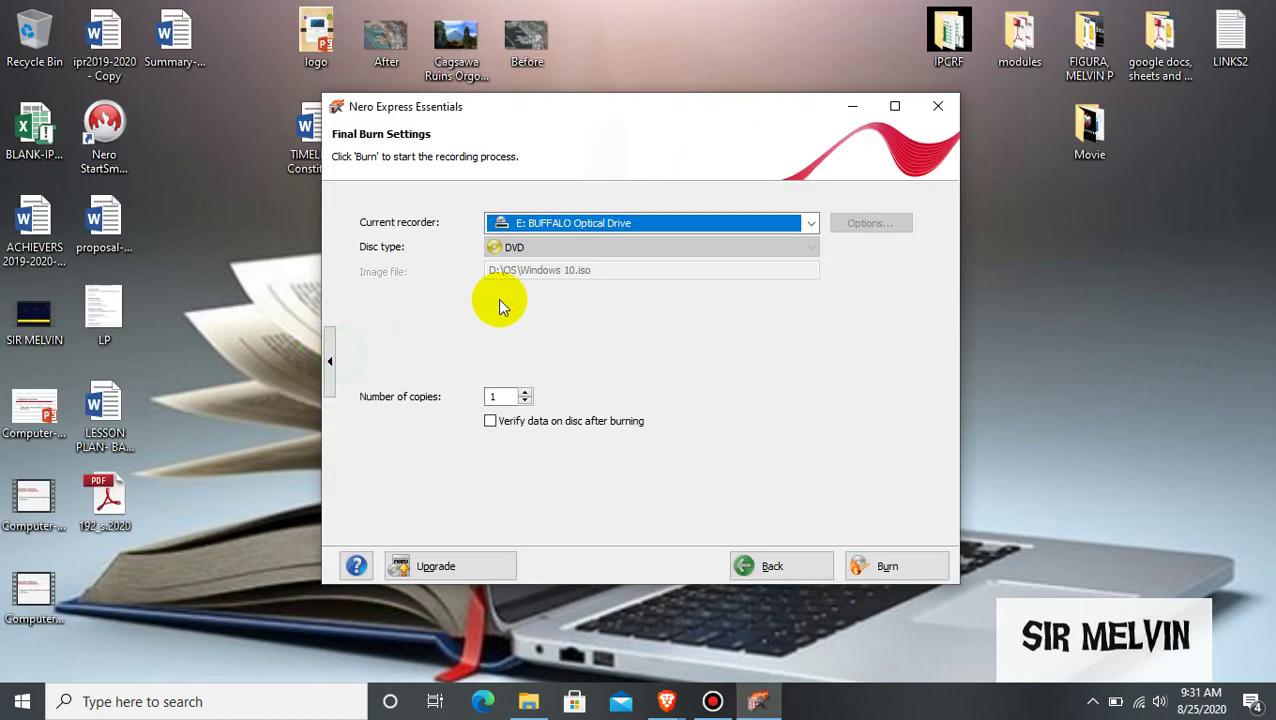
Expand the burn settings, set the number of copies to 3, and enable data verification after burning and maximum speed determination
click(331, 360)
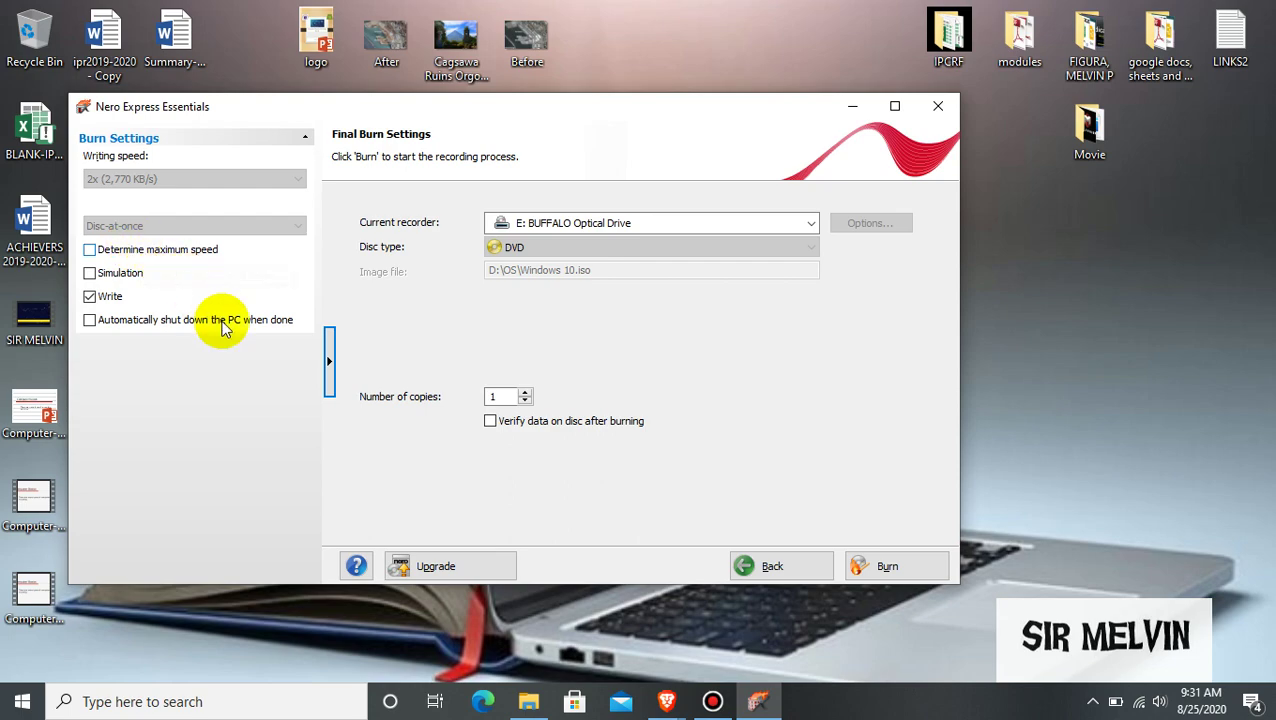
click(525, 393)
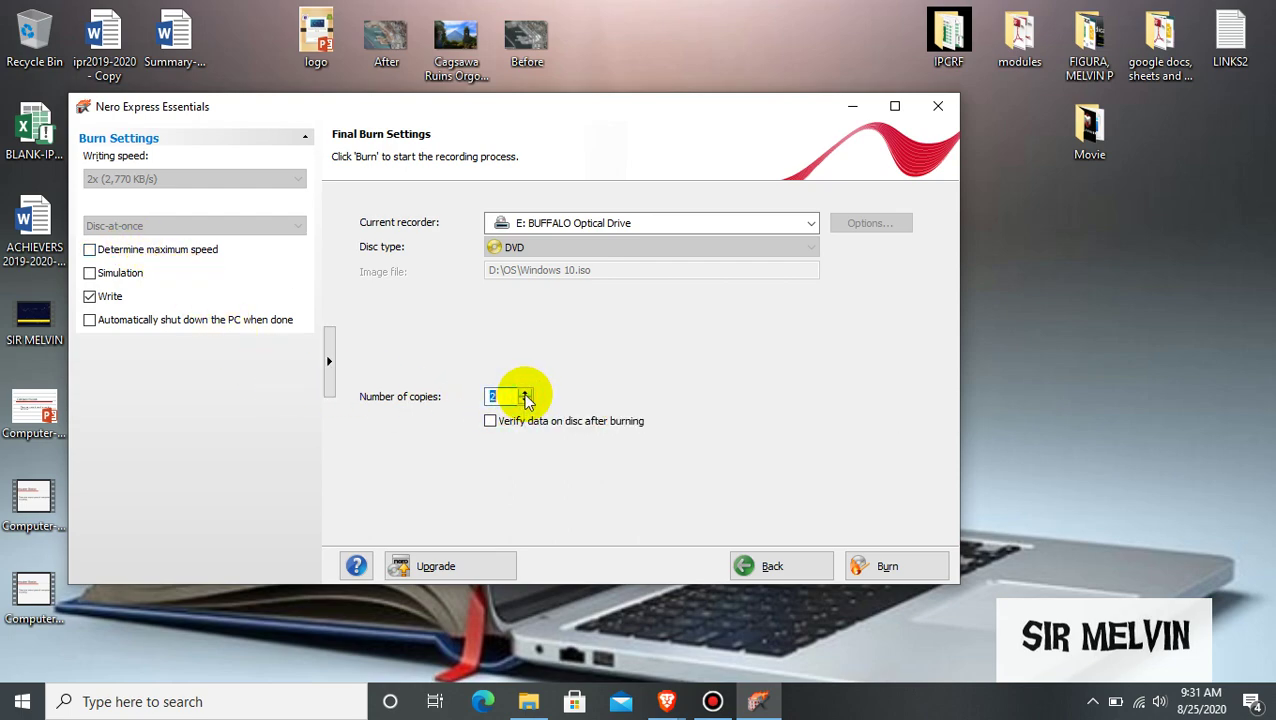
click(525, 393)
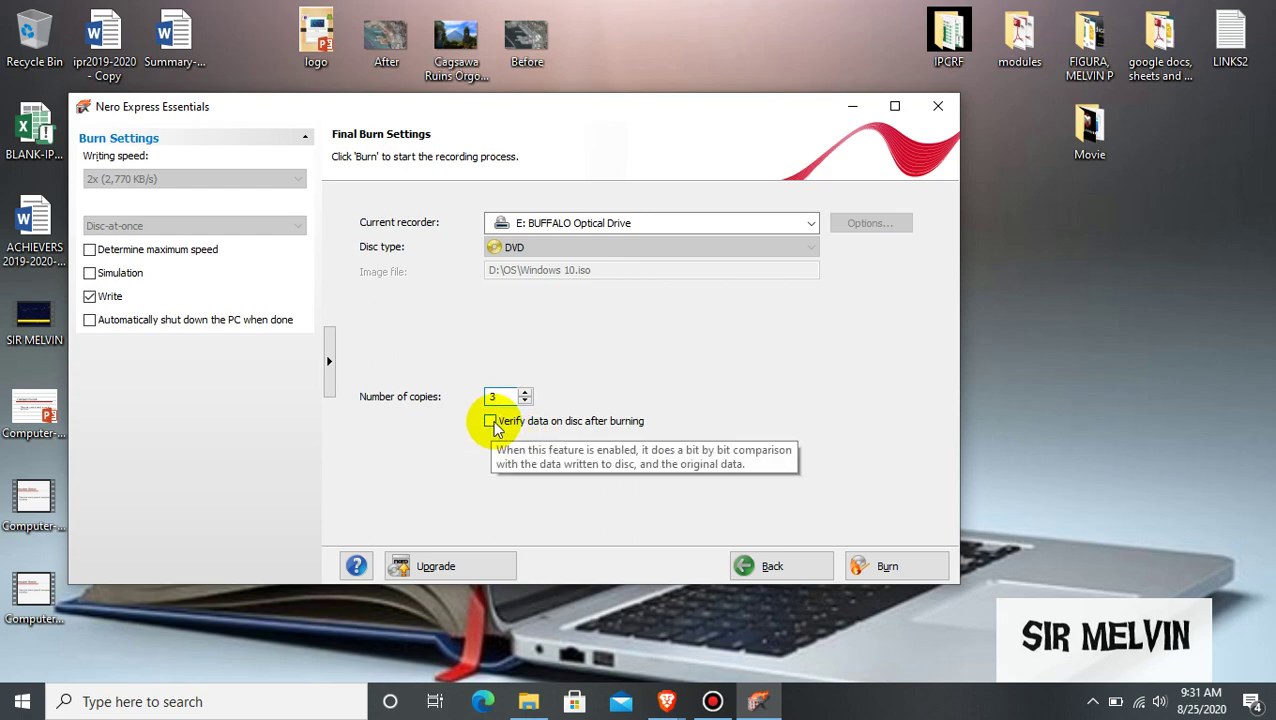
click(491, 422)
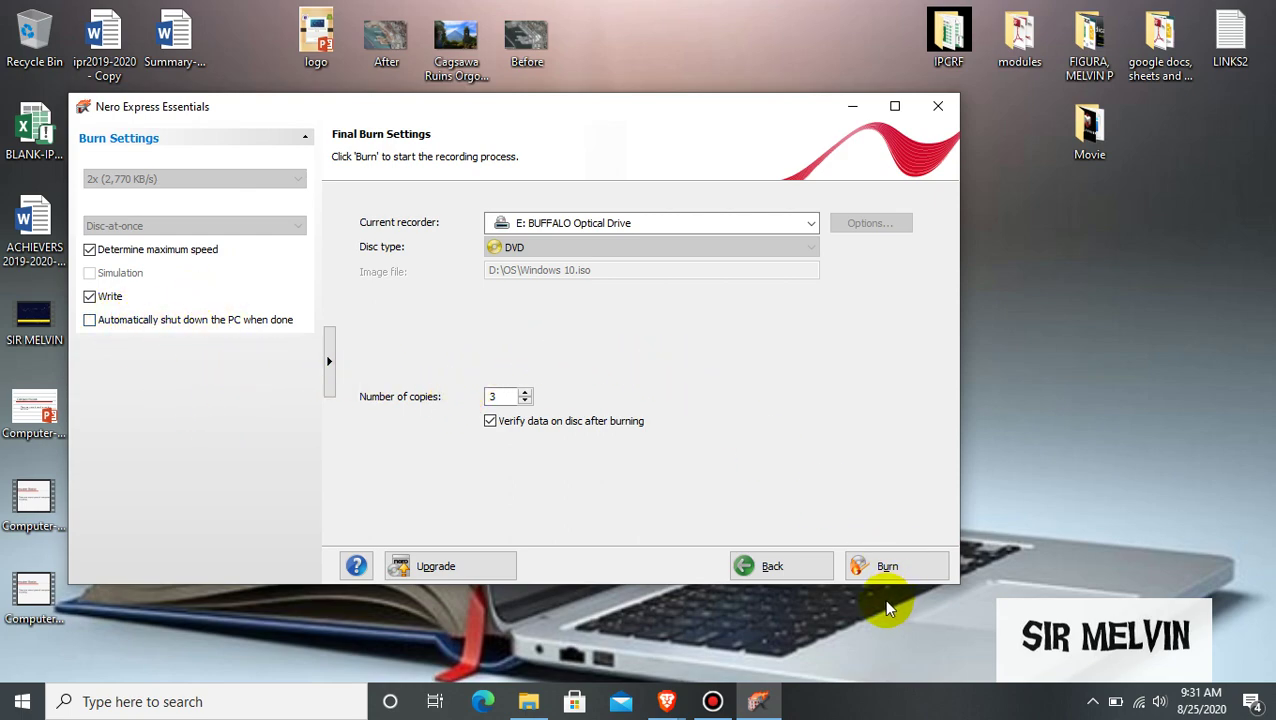
Start burning the Windows 10 image and agree to erase the existing data on the disc
click(882, 568)
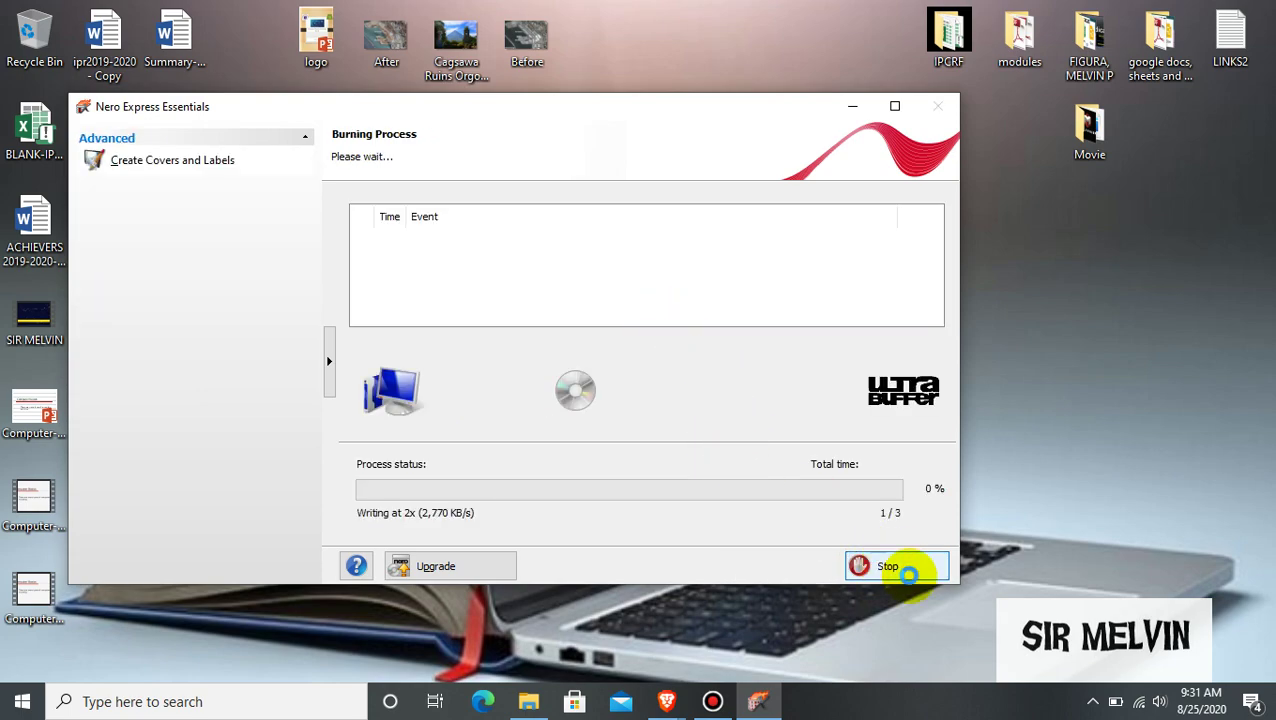
click(890, 567)
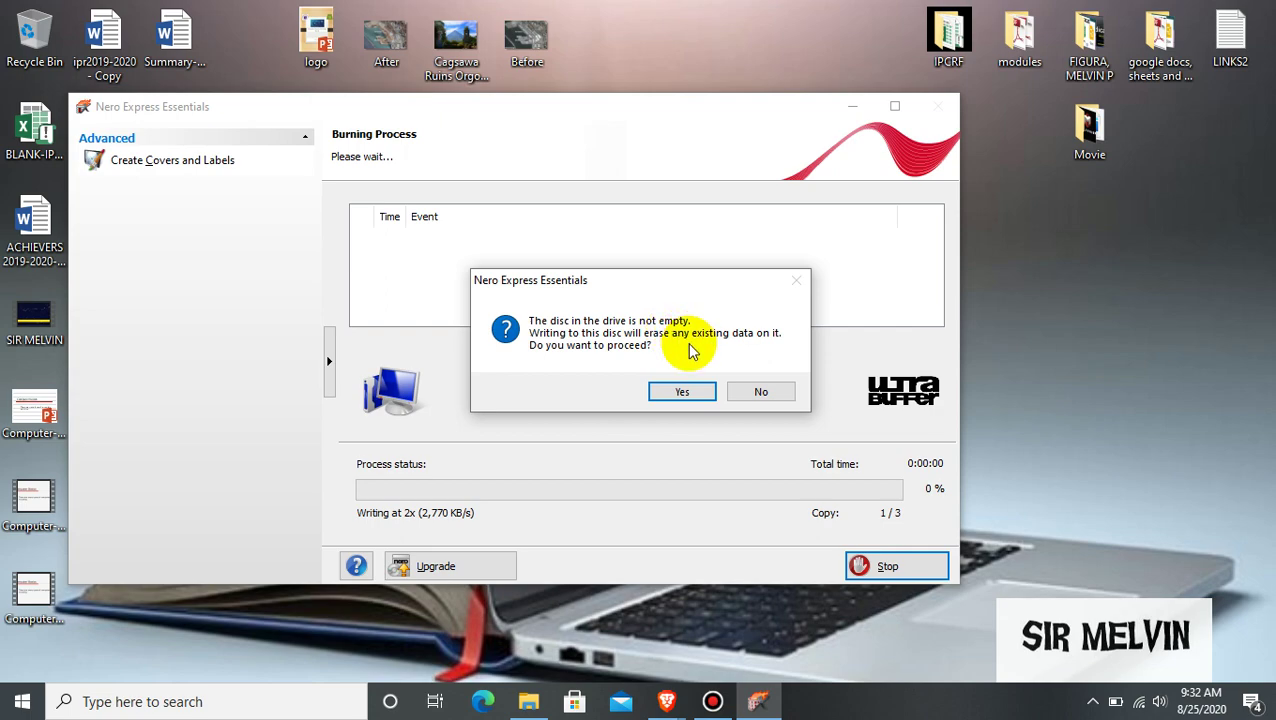
click(674, 395)
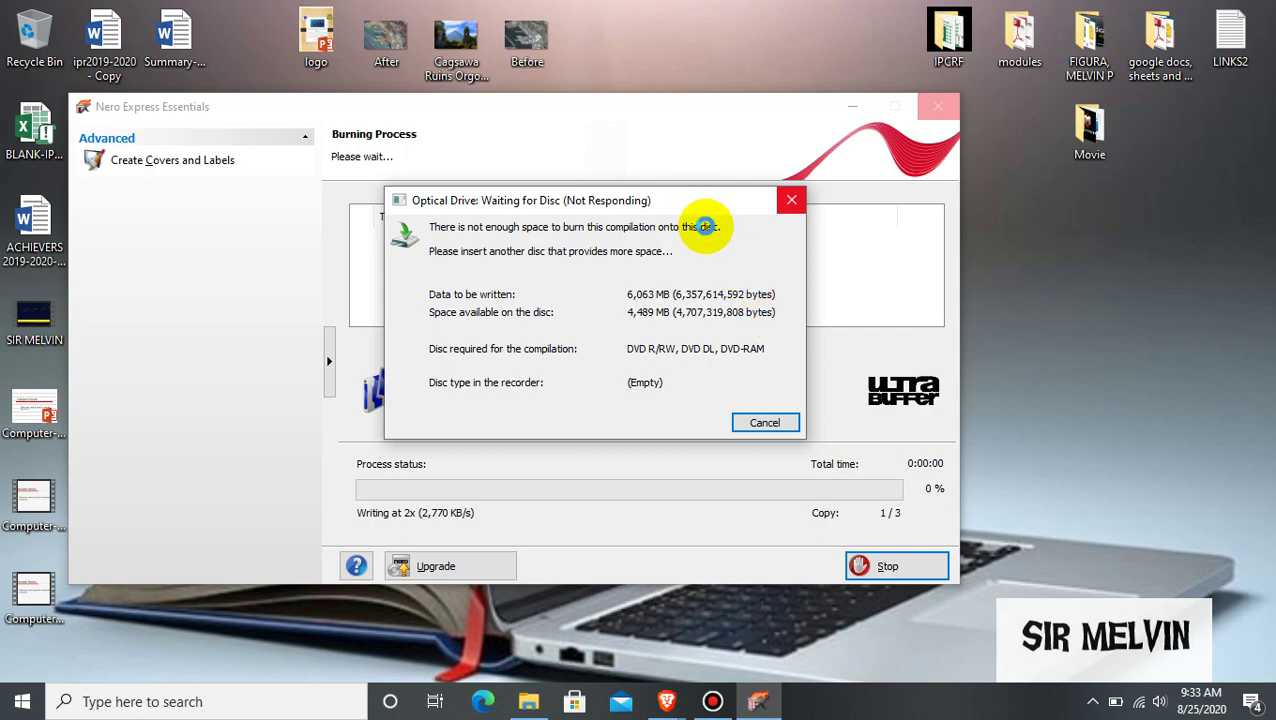
drag(625, 204, 677, 180)
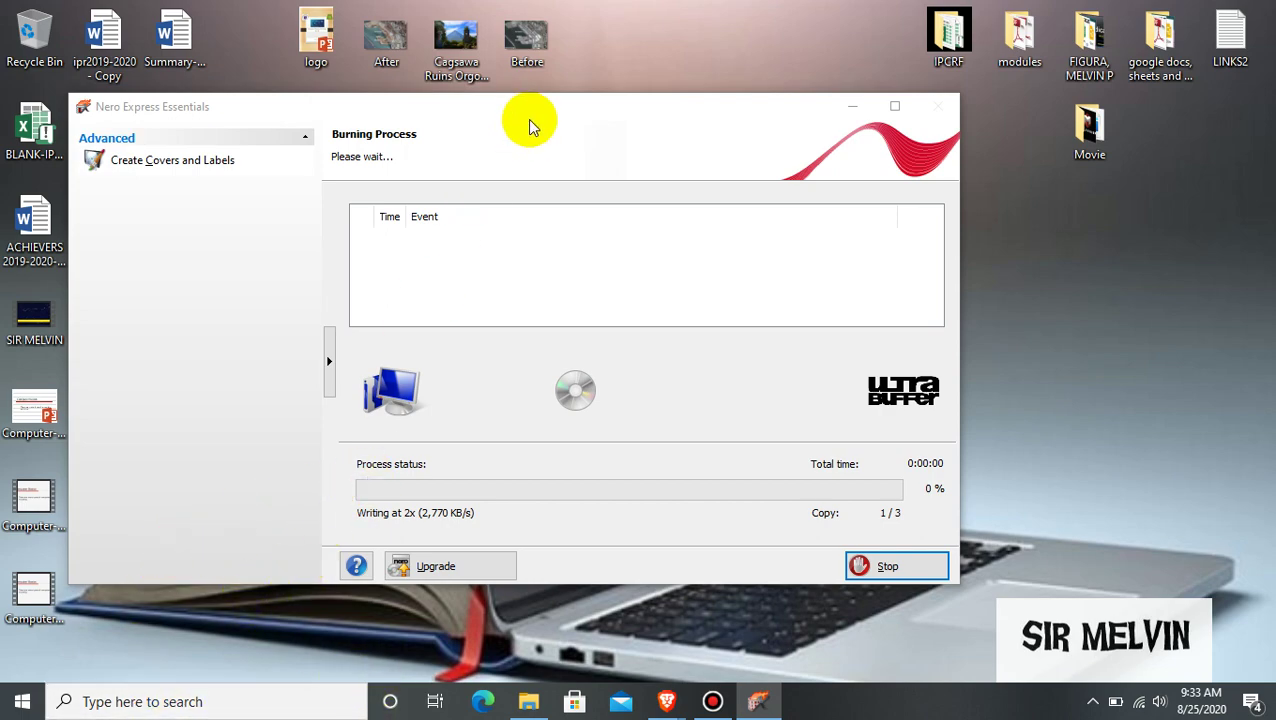
right_click(635, 25)
click(684, 85)
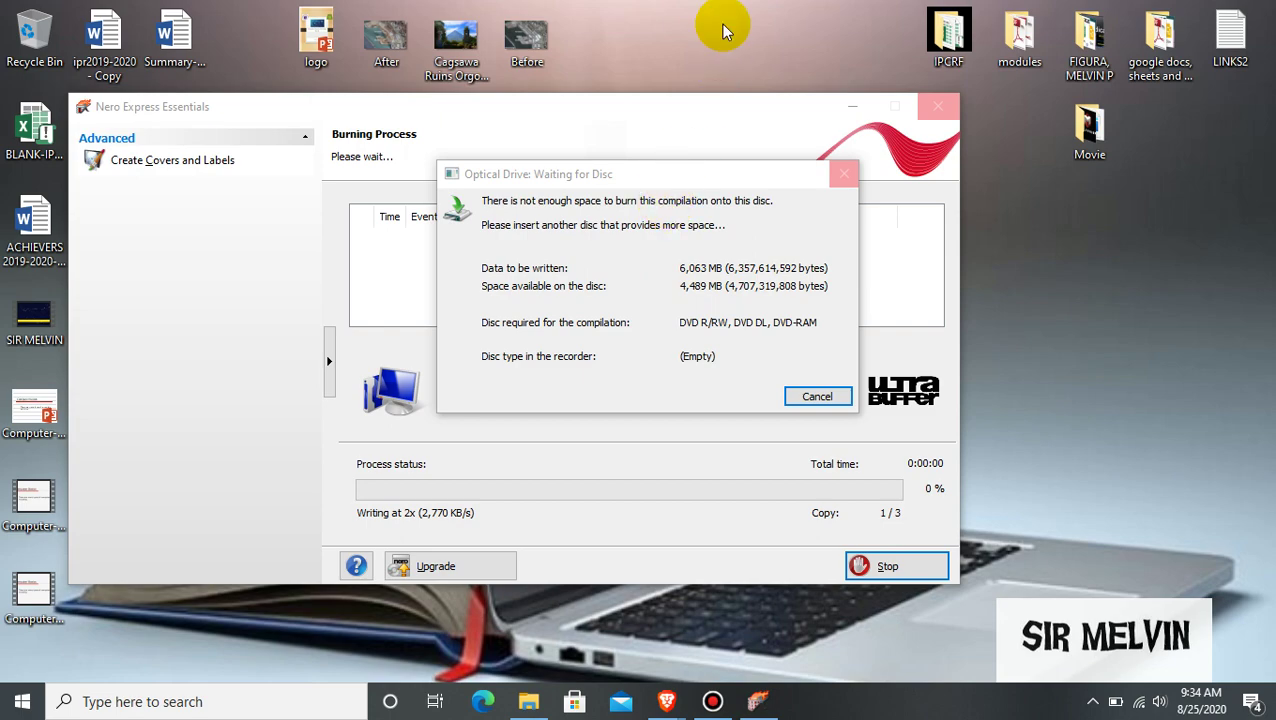
right_click(677, 50)
click(735, 104)
click(686, 339)
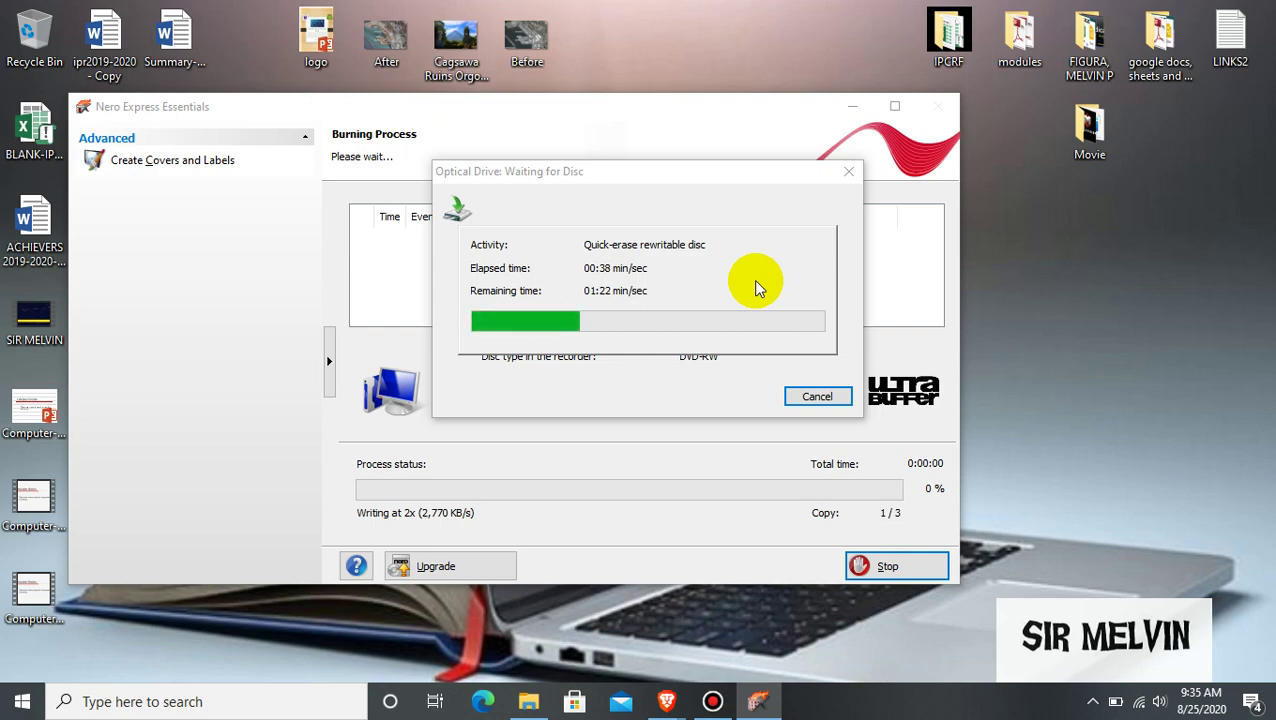
click(641, 178)
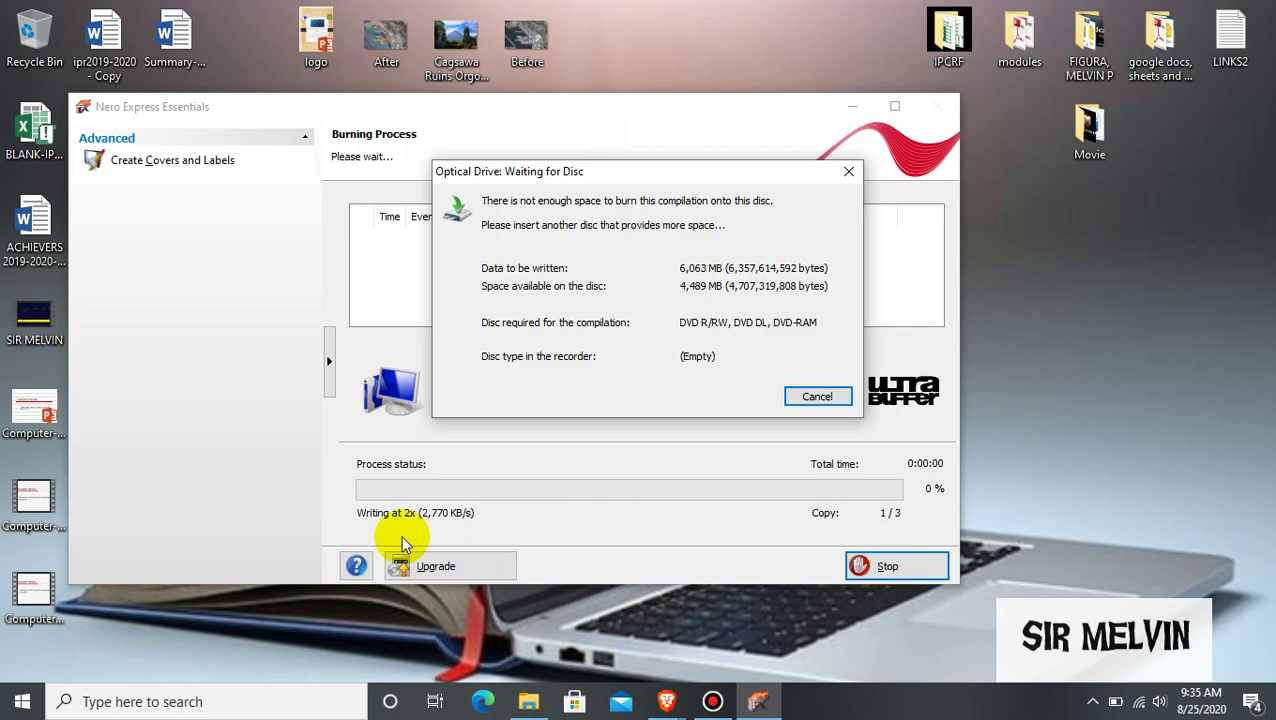
Cancel the wait for another disc to abort the burn, and dismiss the abort notice
click(817, 397)
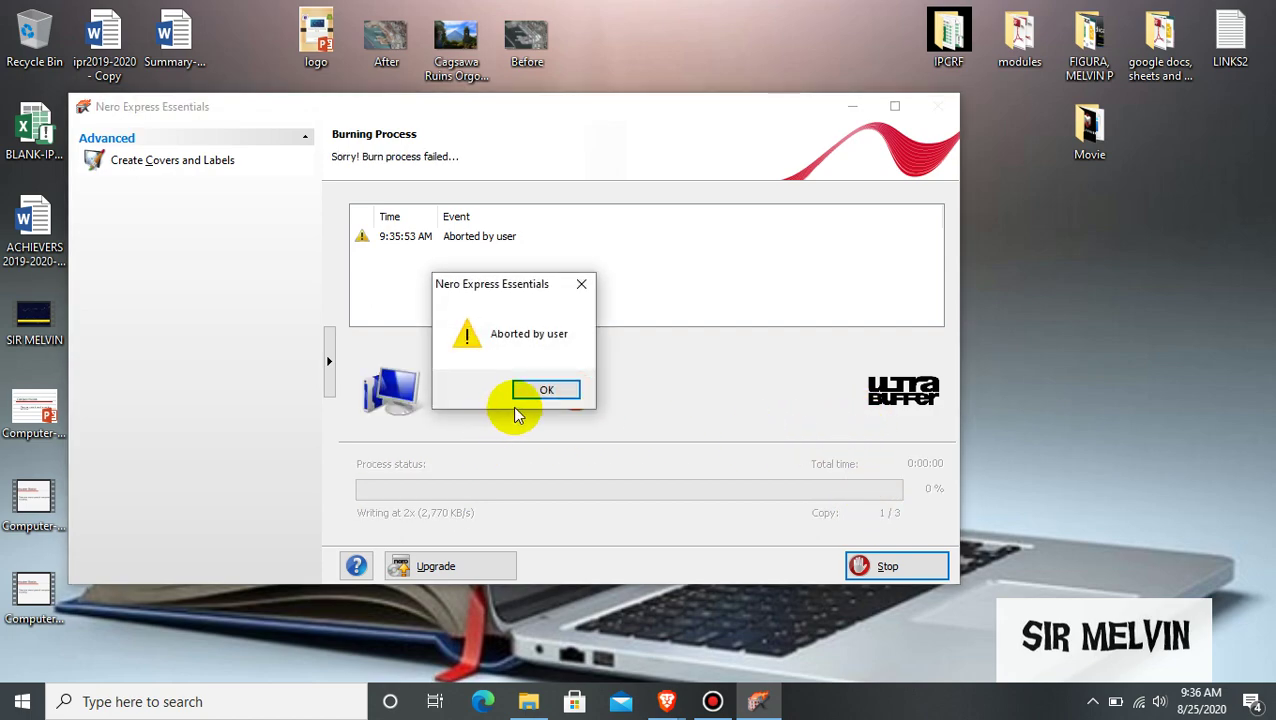
click(537, 390)
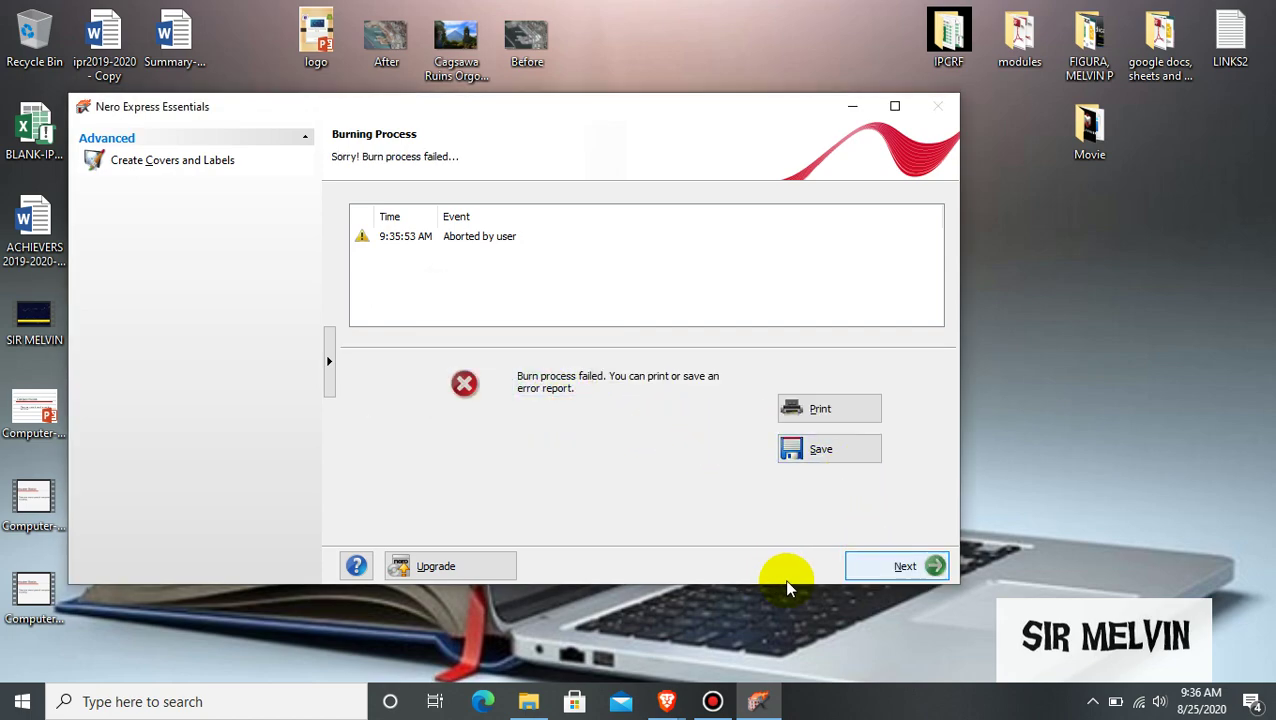